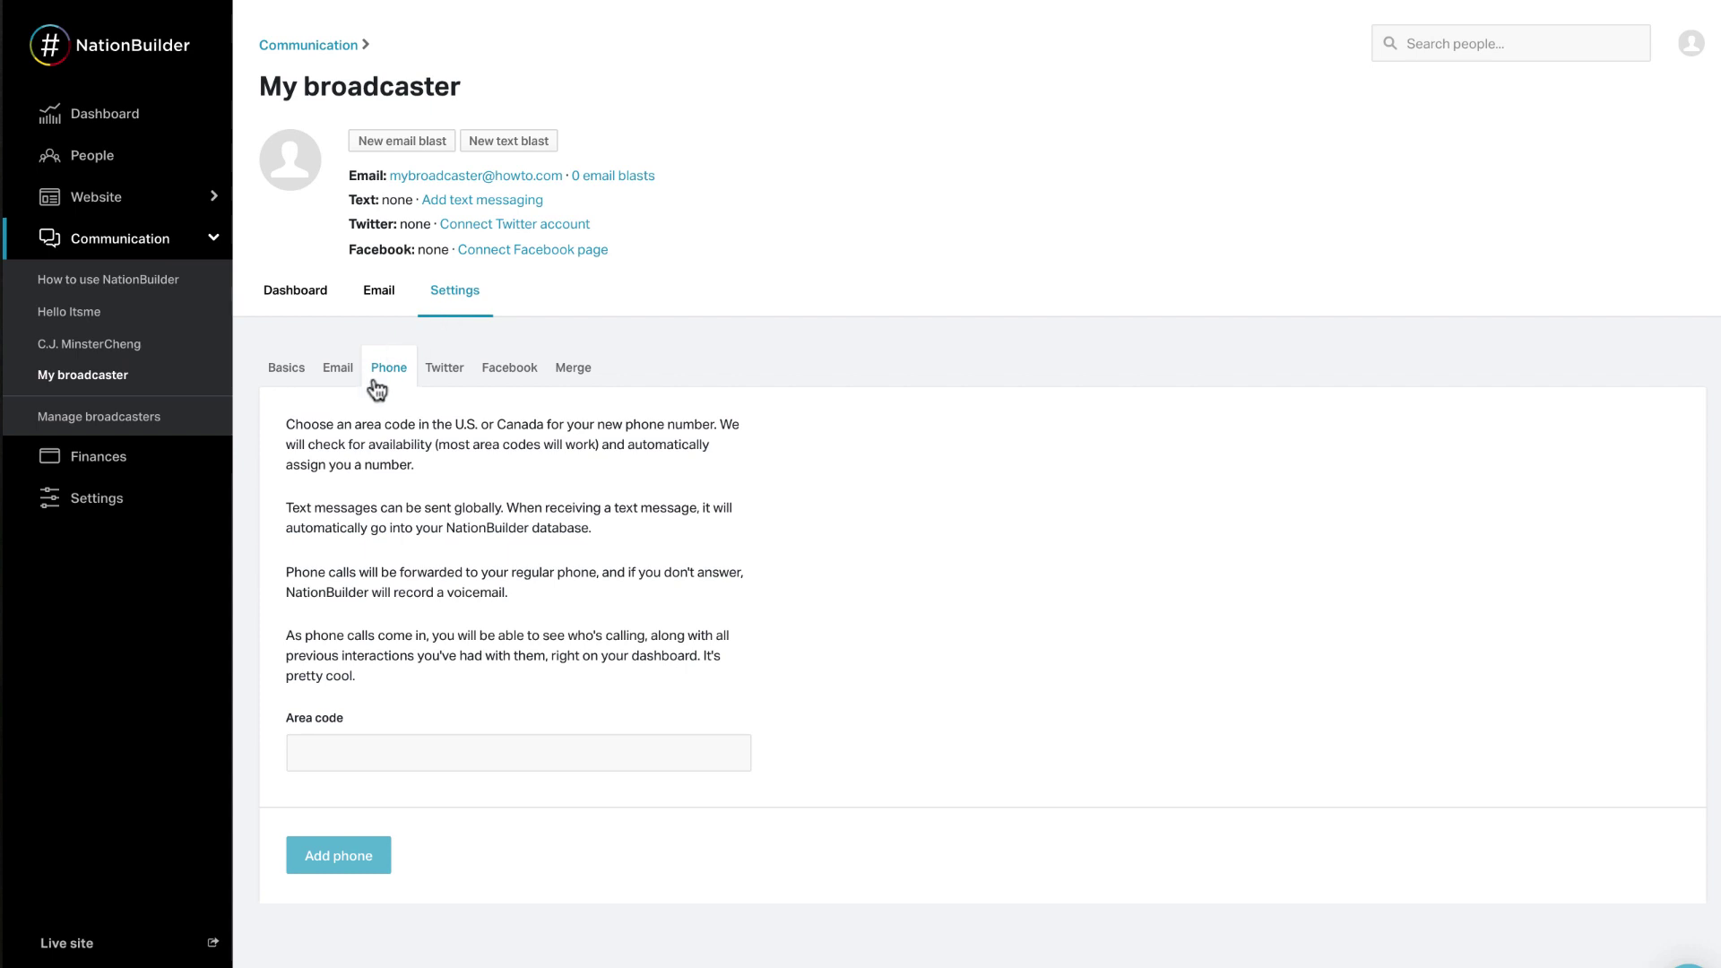
{"action": "left_click", "coordinate": [355, 760]}
{"action": "type", "text": "818"}
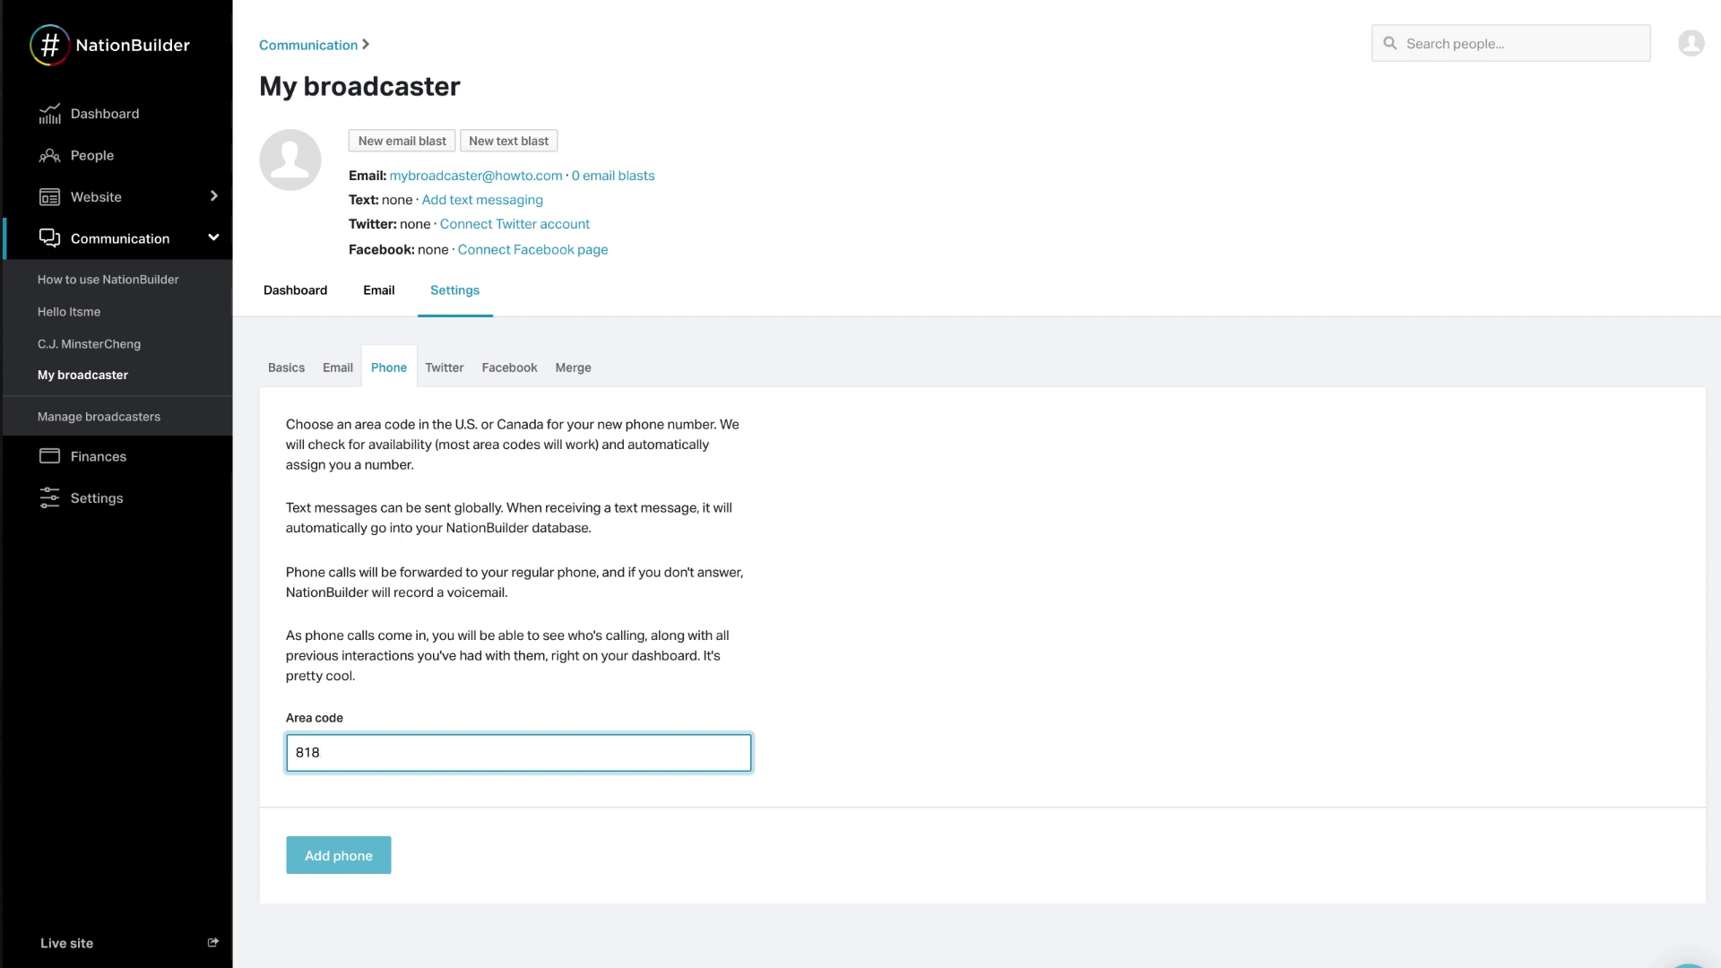
{"action": "left_click", "coordinate": [360, 860]}
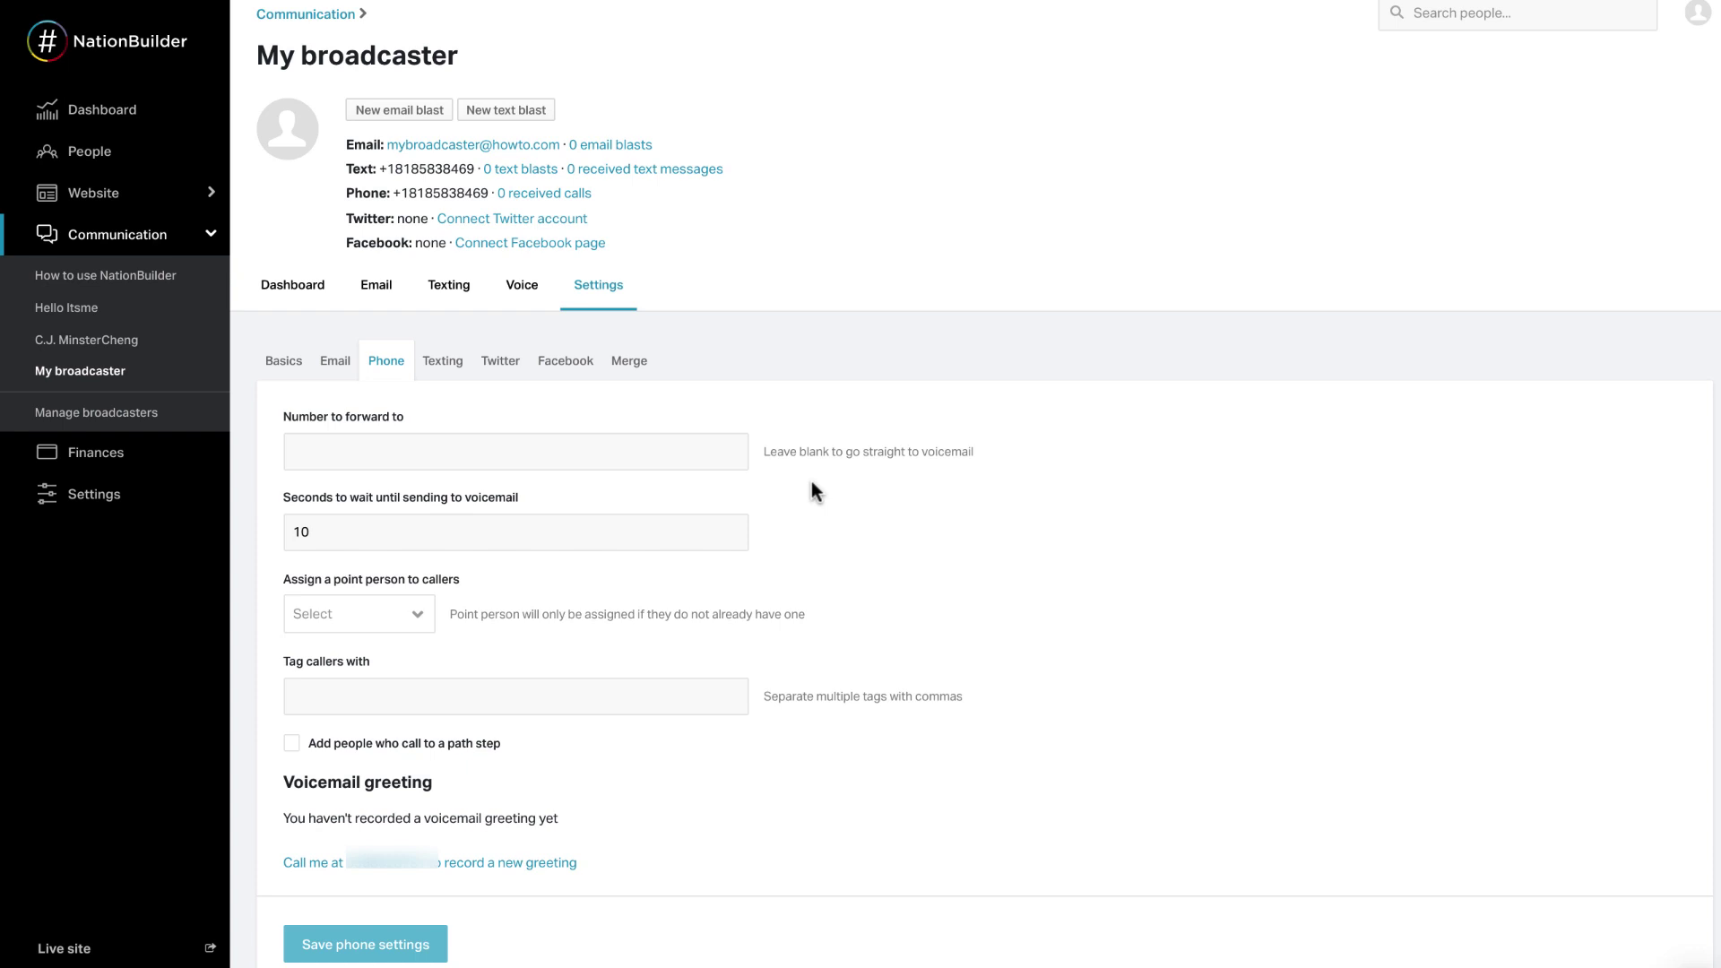
{"action": "left_click", "coordinate": [408, 458]}
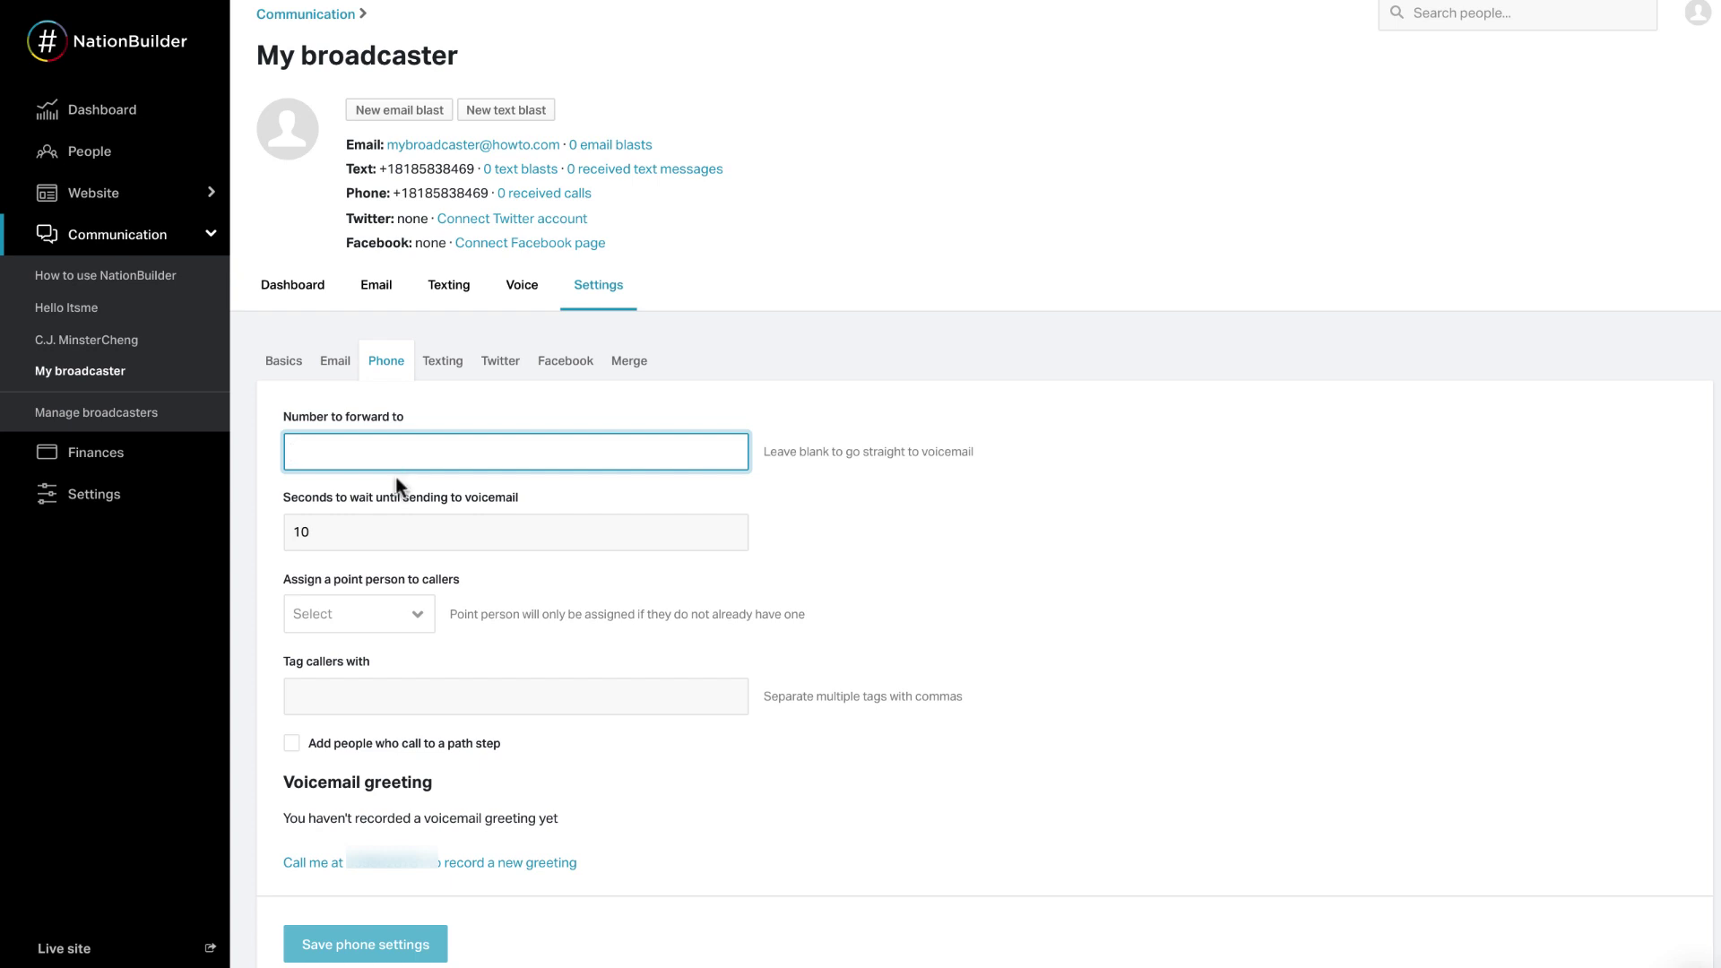
{"action": "left_click", "coordinate": [383, 533]}
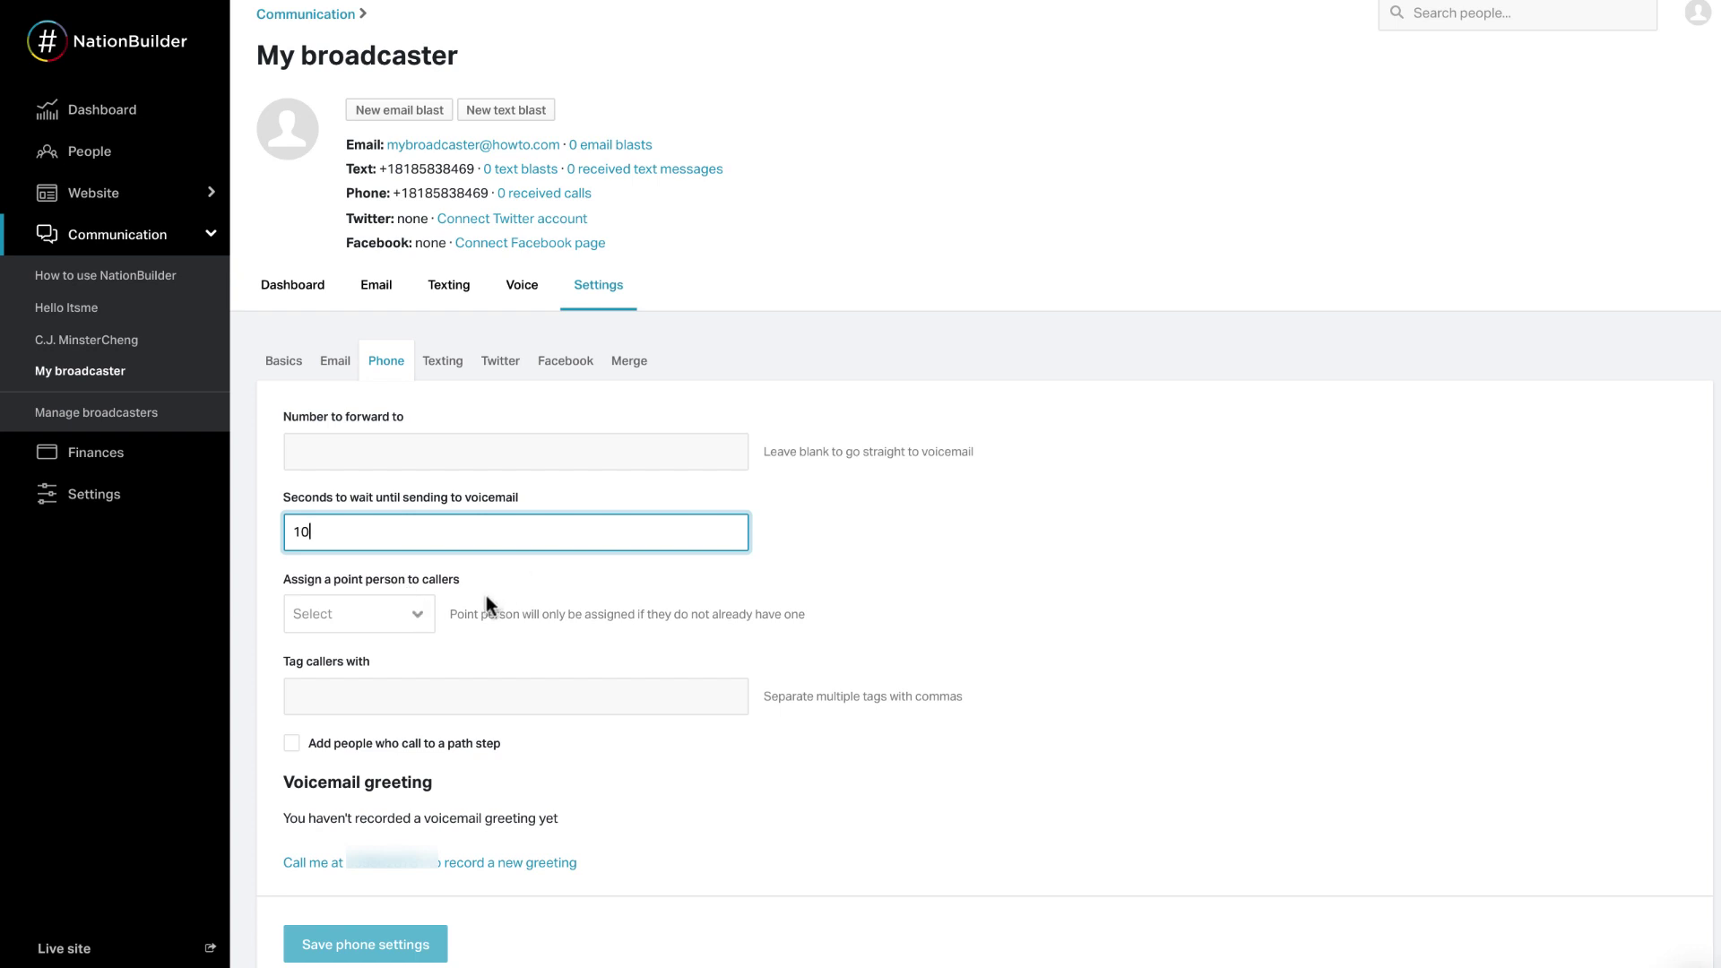
{"action": "left_click", "coordinate": [418, 616]}
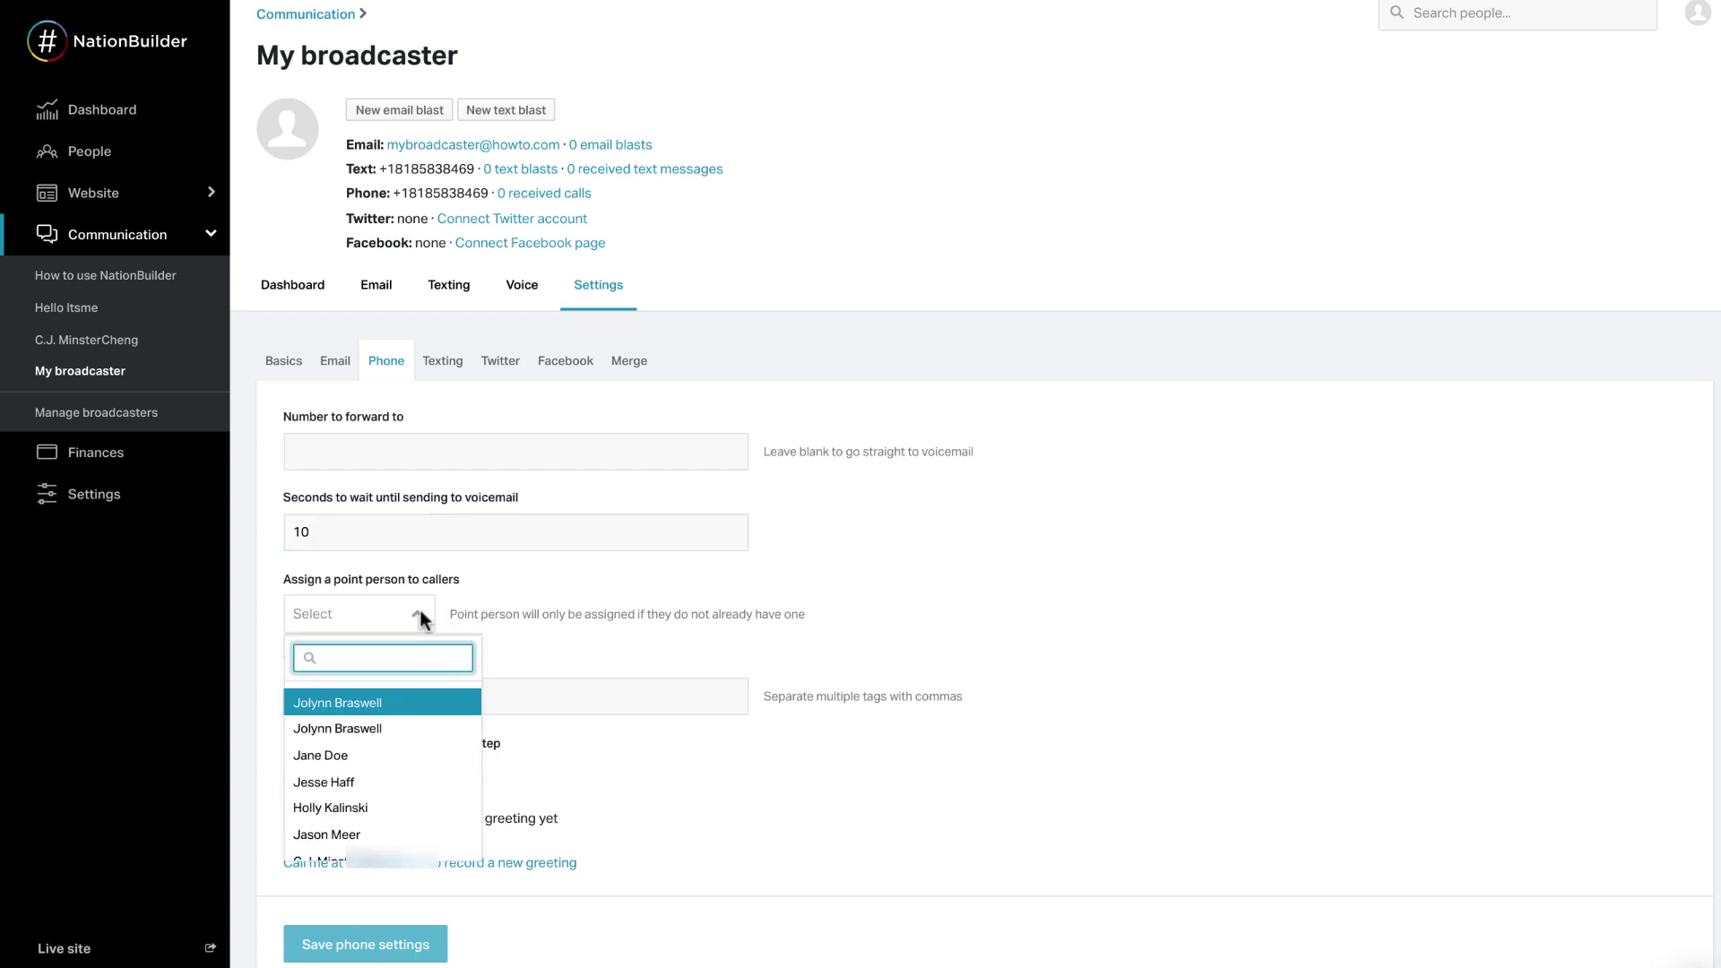
{"action": "left_click", "coordinate": [419, 618]}
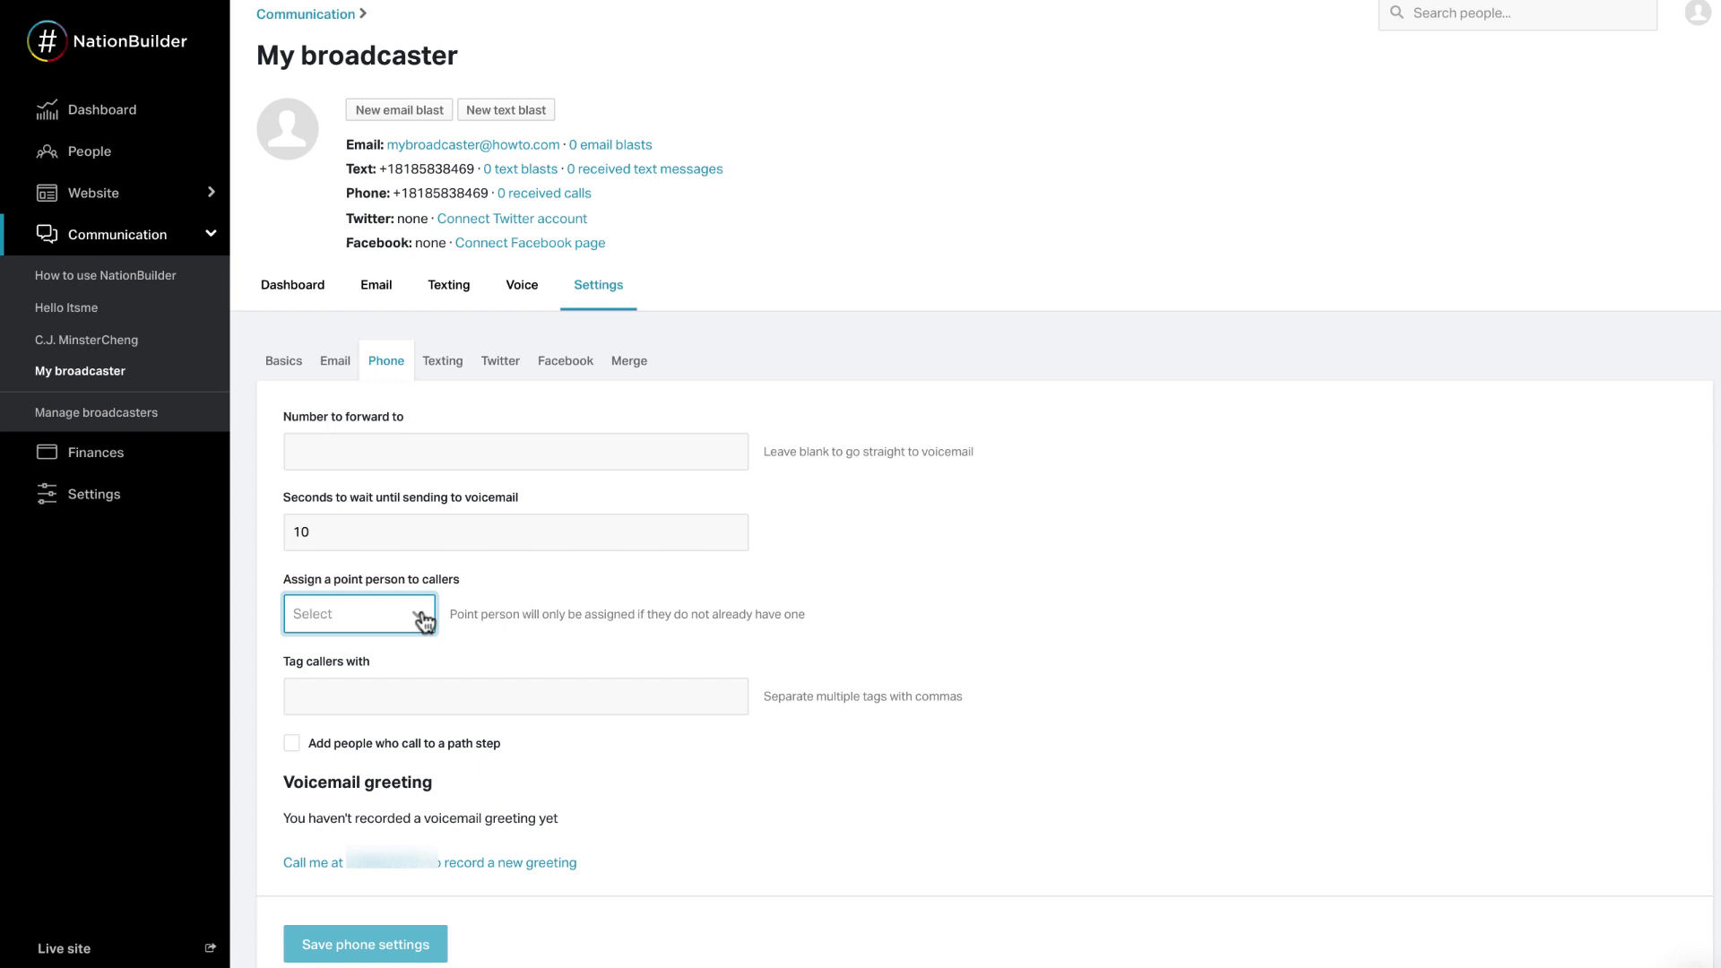
{"action": "left_click", "coordinate": [445, 697]}
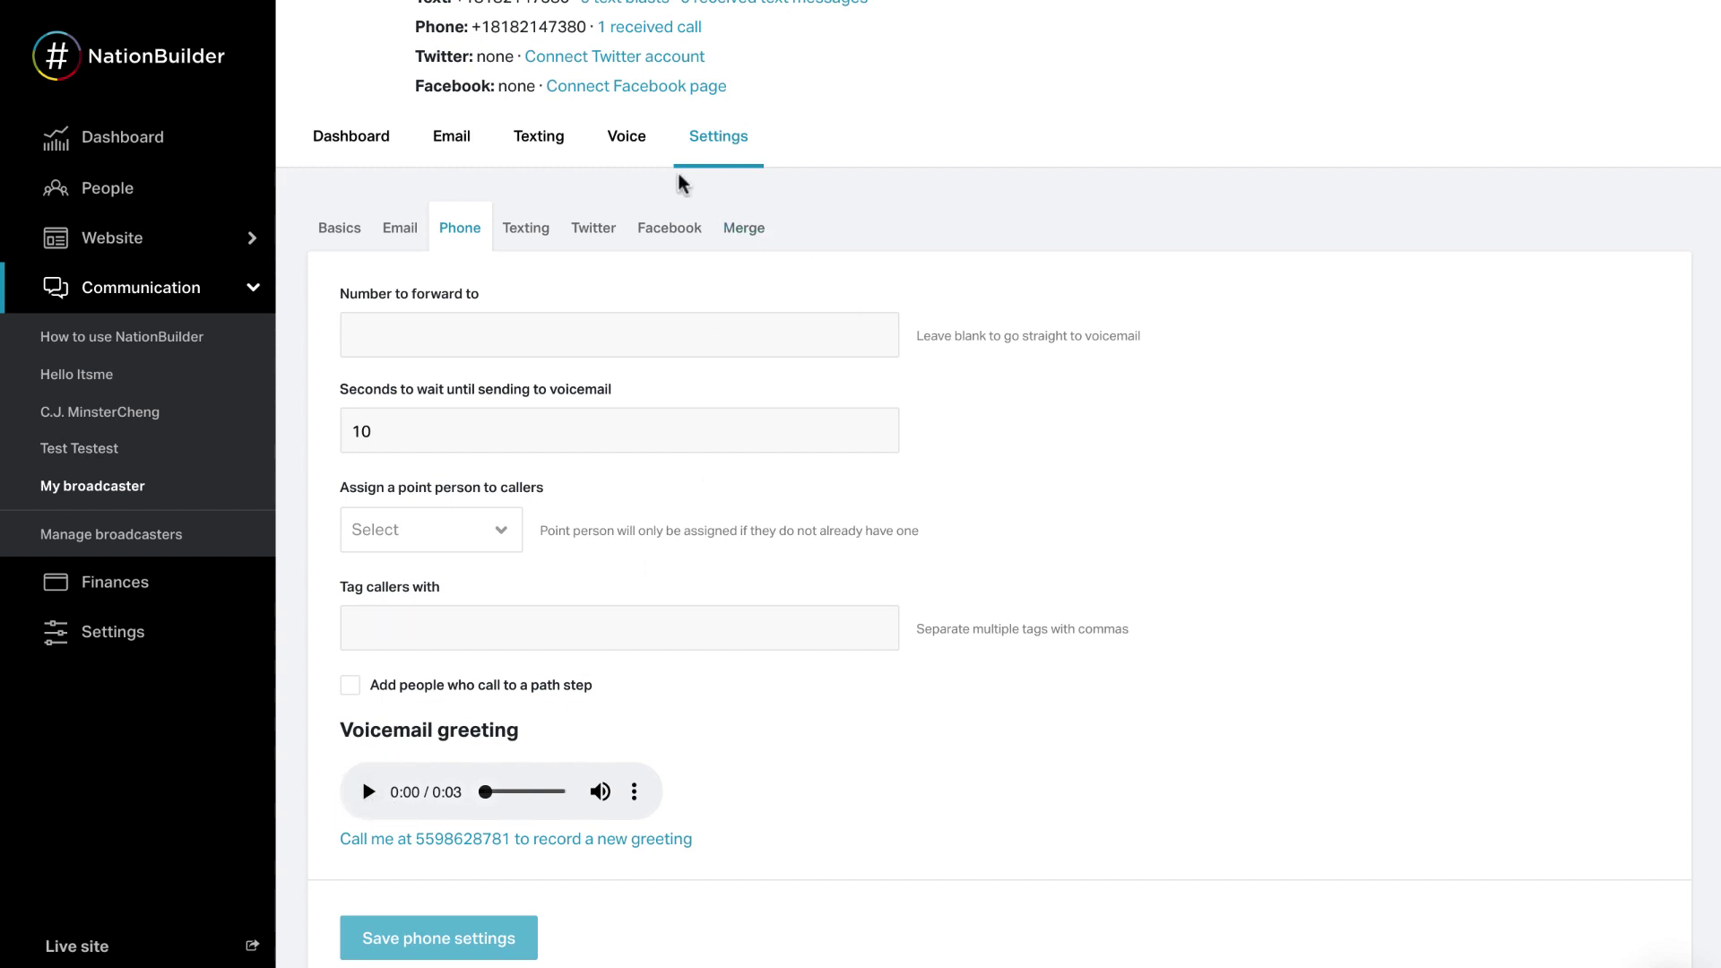
{"action": "left_click", "coordinate": [629, 149]}
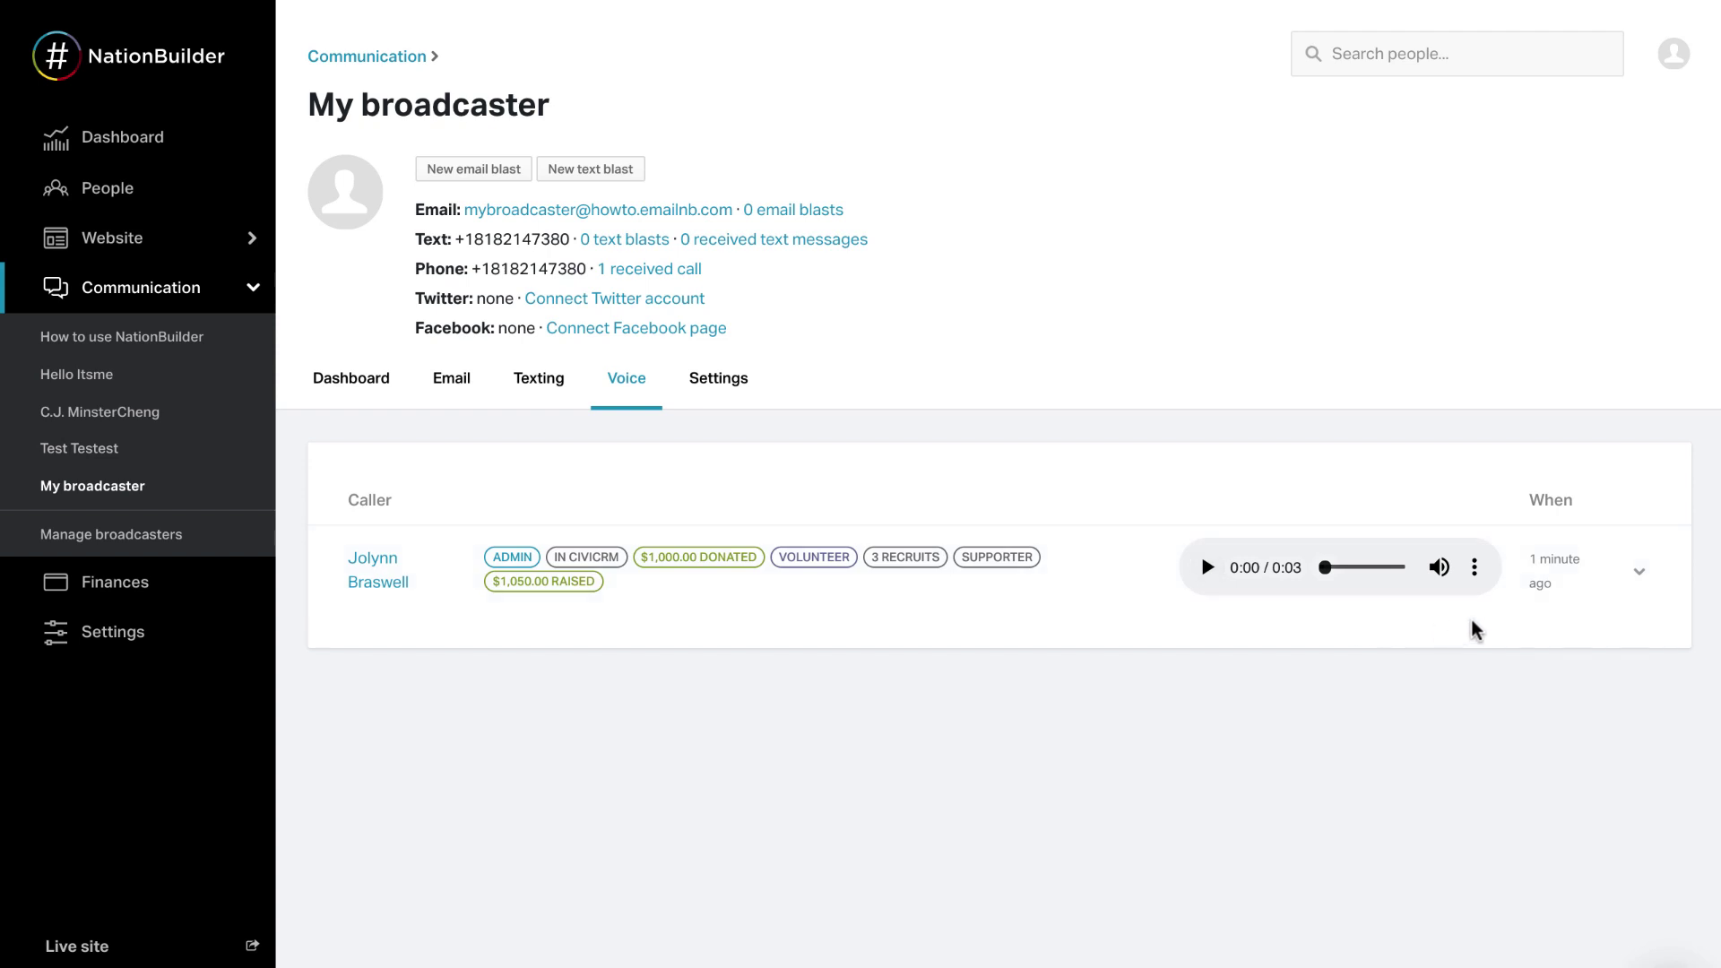
{"action": "left_click", "coordinate": [1637, 580]}
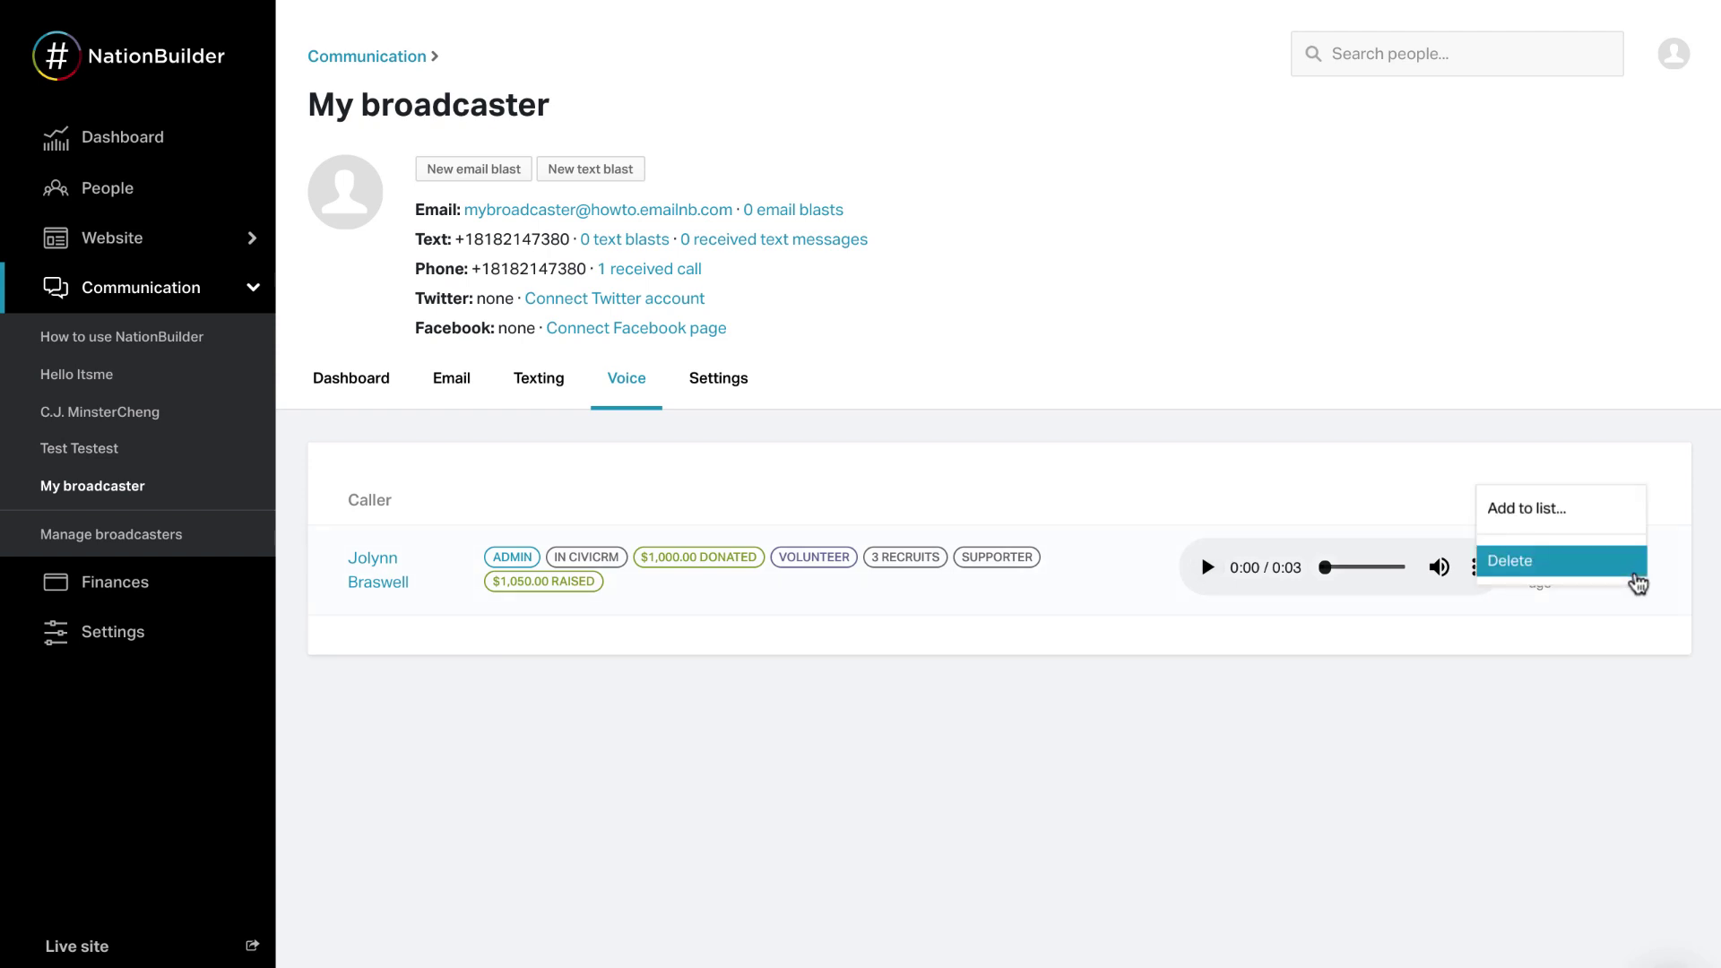
{"action": "left_click", "coordinate": [1560, 653]}
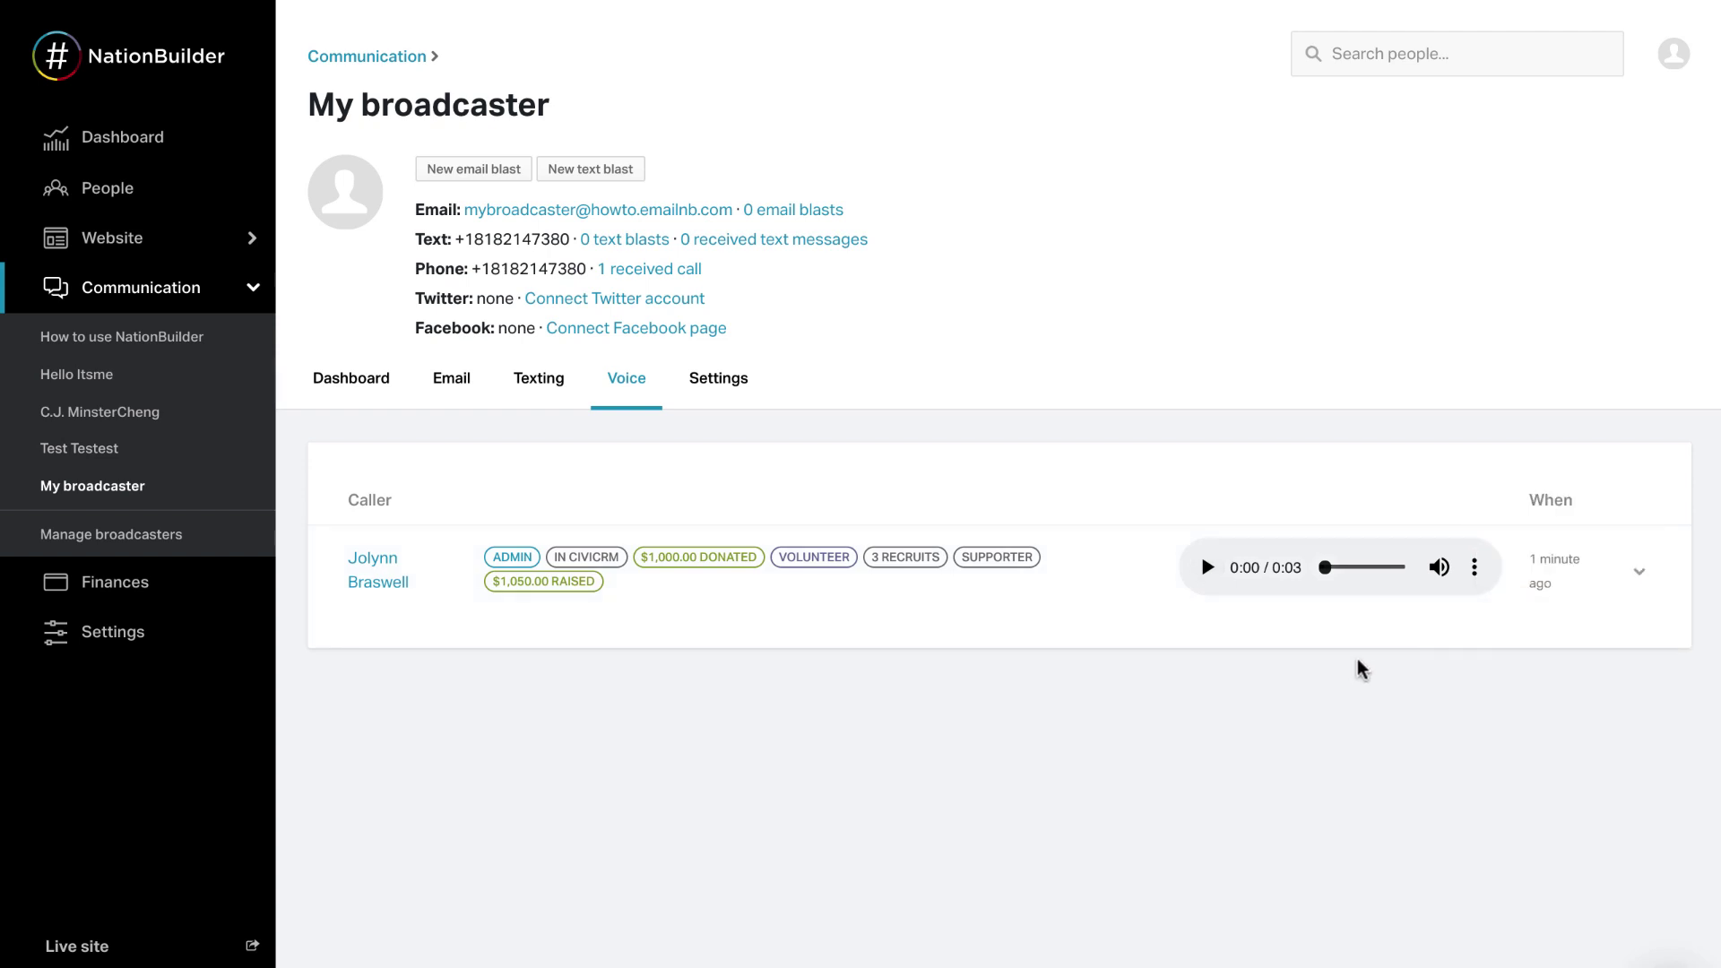
{"action": "left_click", "coordinate": [352, 382]}
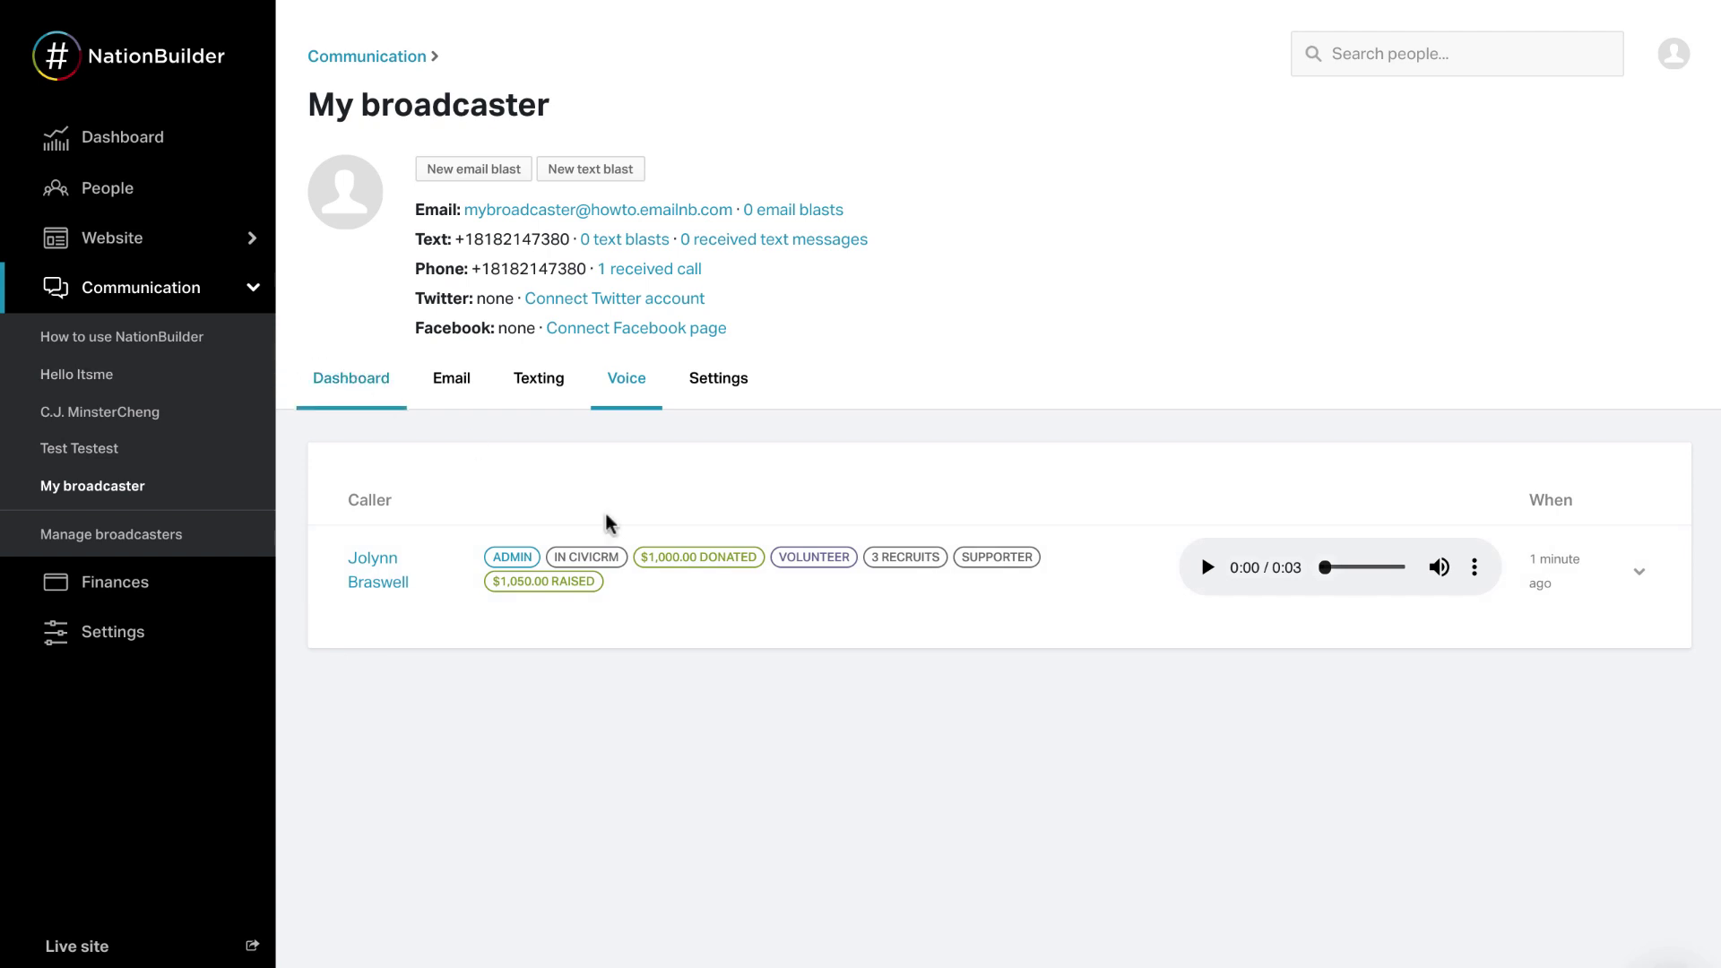
{"action": "scroll", "coordinate": [900, 765], "scroll_direction": "down", "scroll_amount": 1}
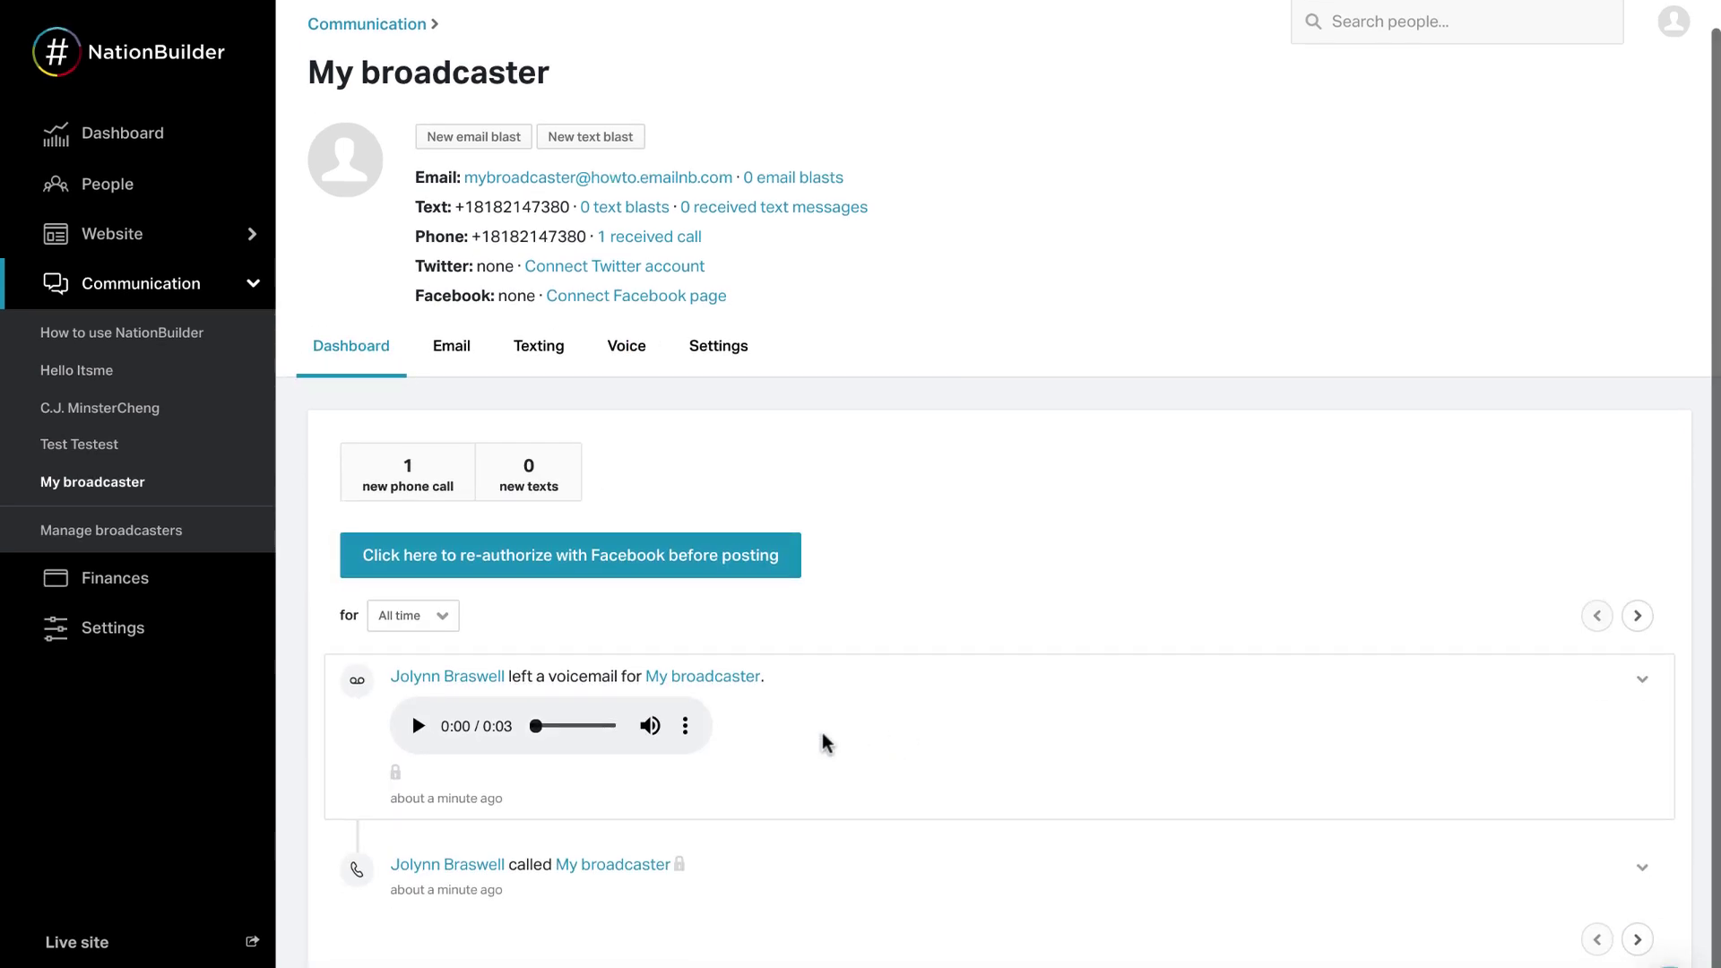